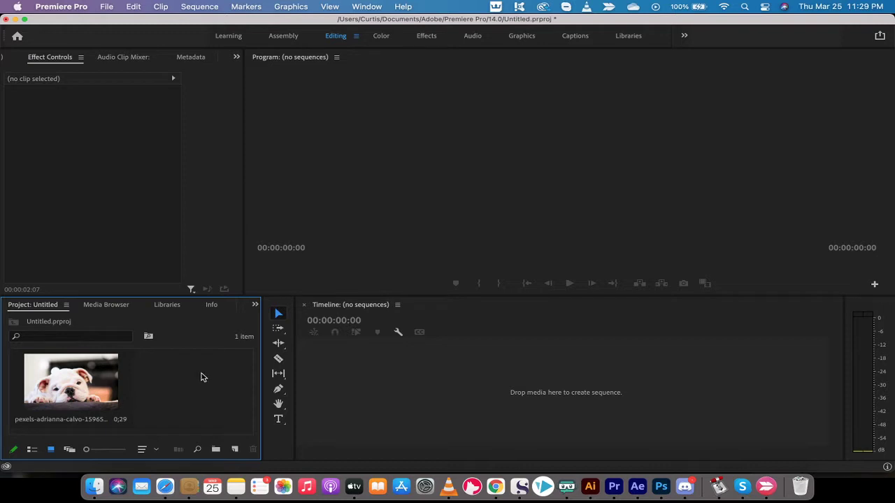
- Select the pexels bulldog clip in the Project panel
click(95, 384)
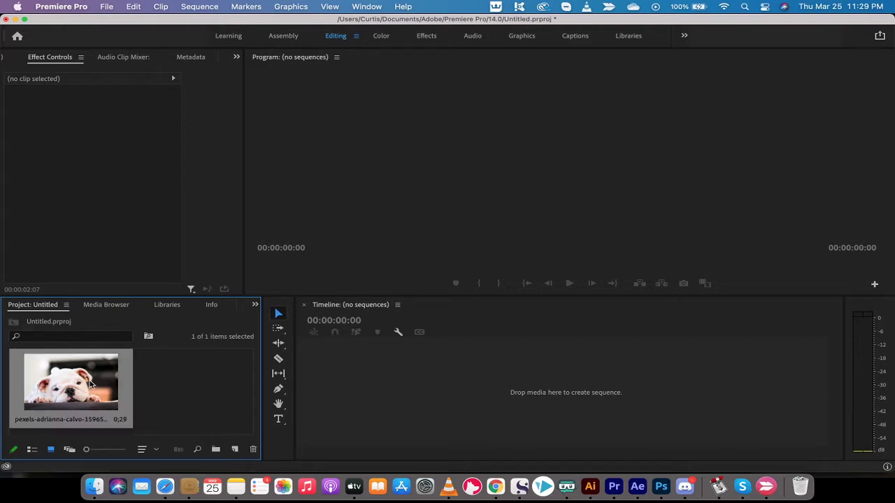
click(163, 397)
click(86, 392)
- Build a new sequence from the bulldog clip with New Sequence From Clip
right_click(89, 381)
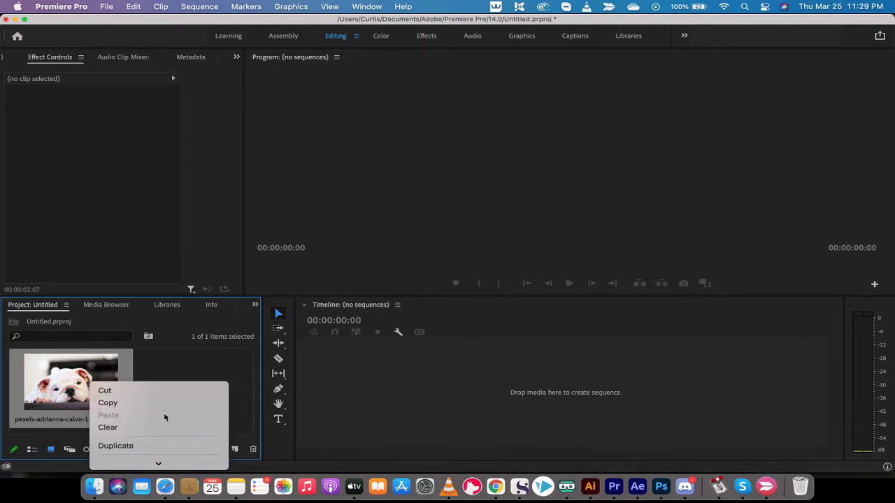
scroll(158, 404, down, 5)
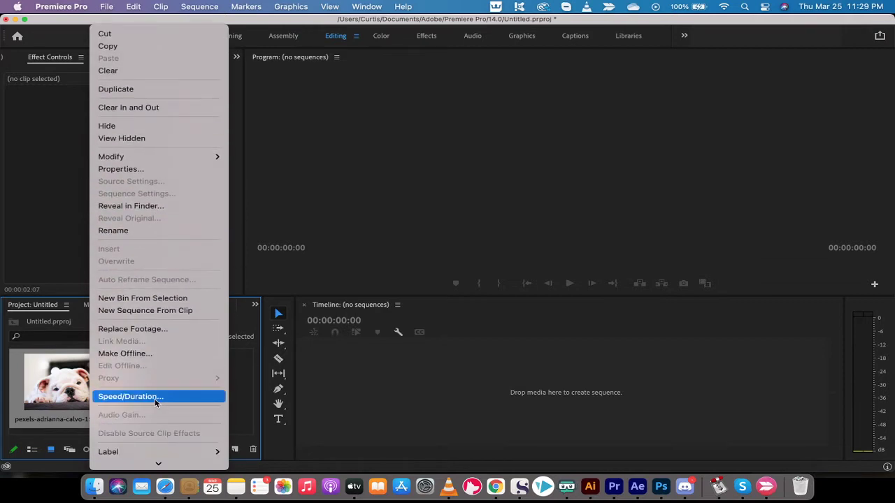
click(164, 316)
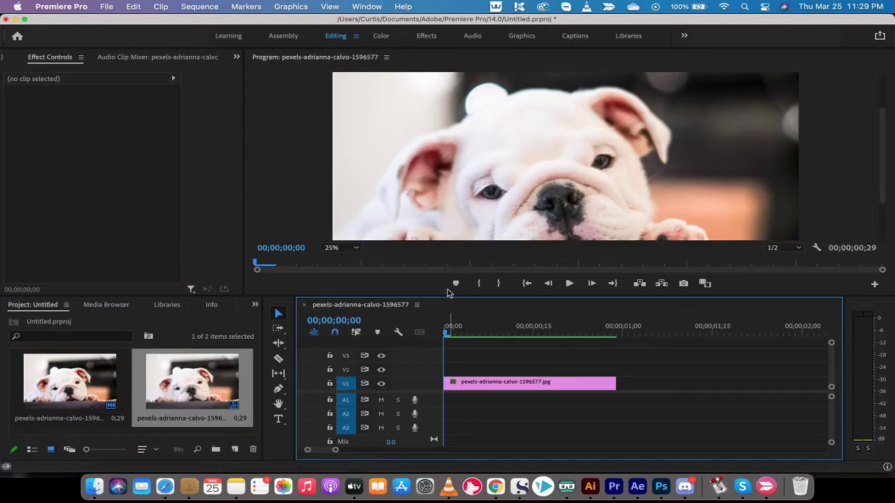
- Set the Program monitor zoom to 10%, stepping through Fit and 25%
click(339, 248)
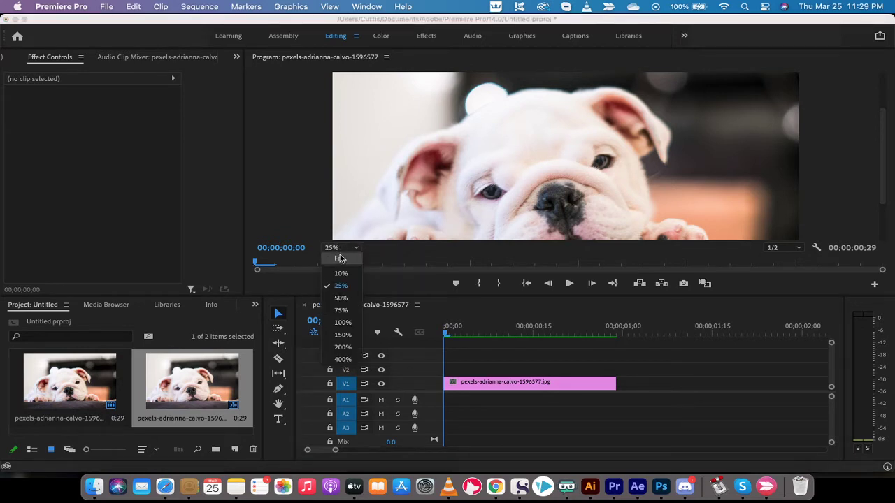
click(340, 259)
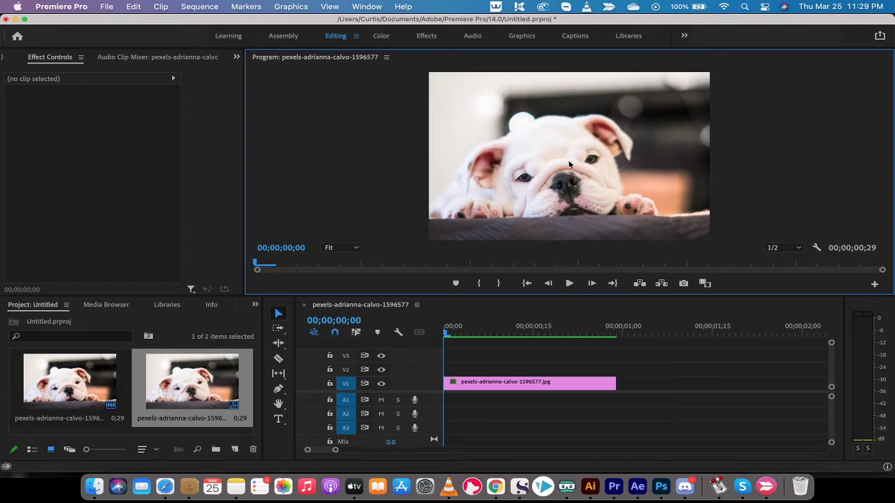
click(343, 248)
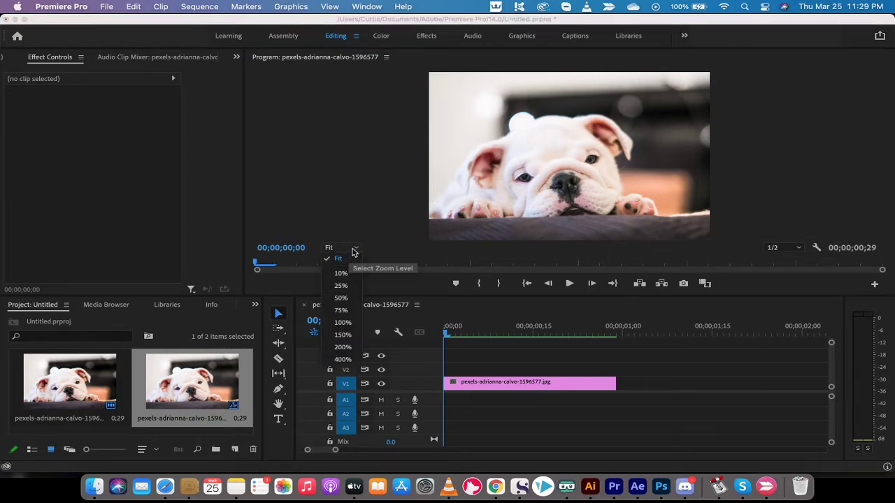
click(344, 286)
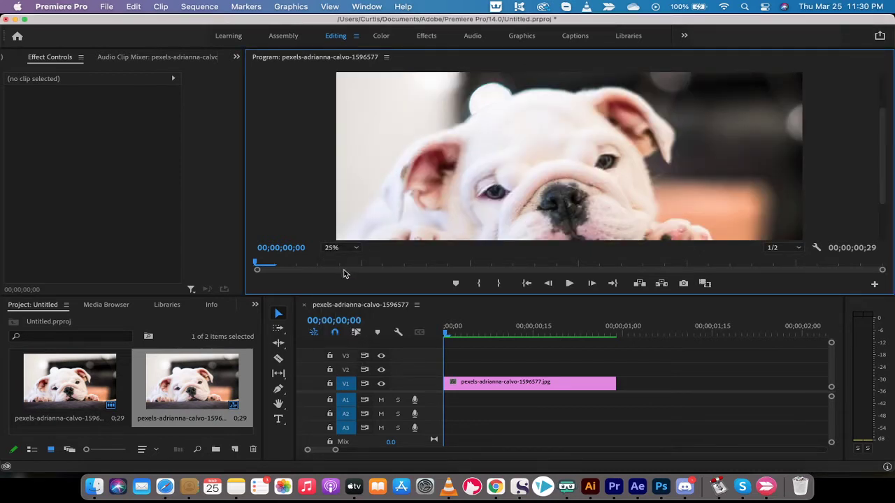
click(344, 249)
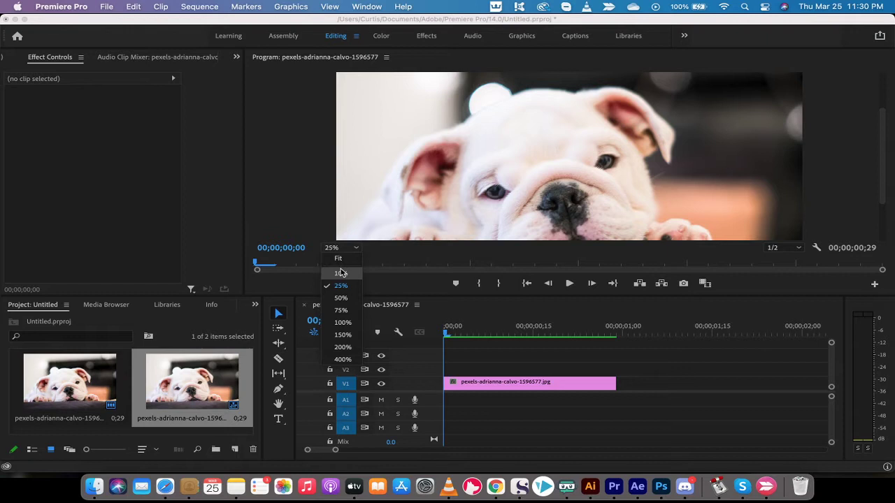
click(341, 273)
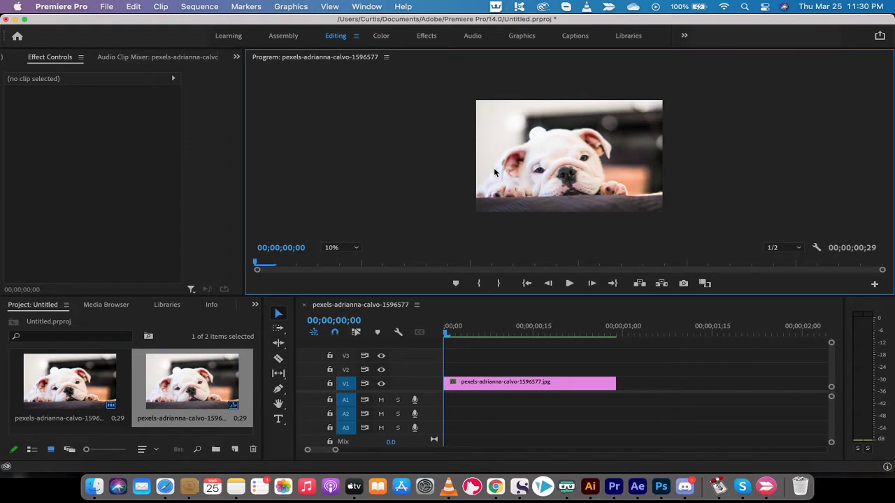
- Scale the bulldog photo up to 148 using its corner handle in the Program monitor
click(495, 172)
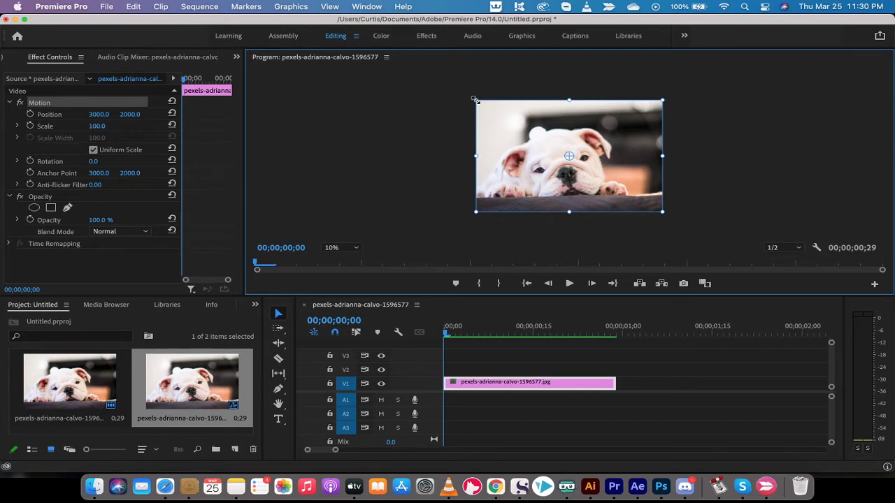
drag(476, 100, 422, 73)
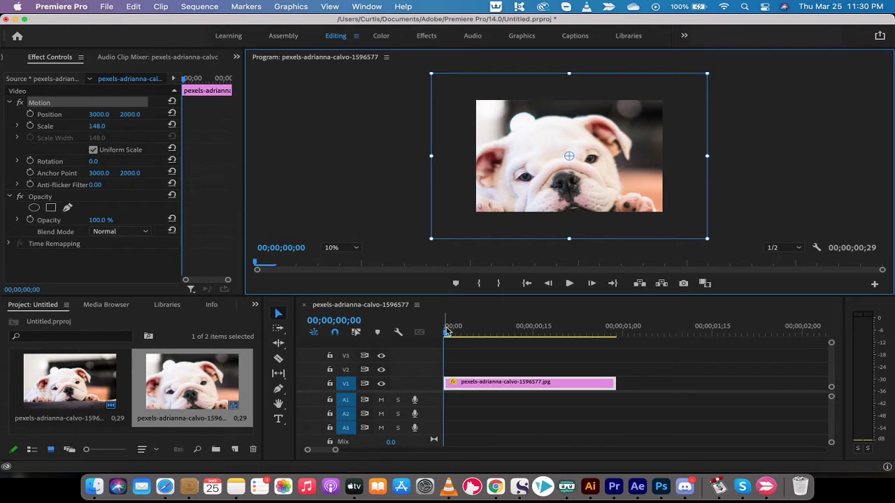
- Render the sequence In to Out and park the playhead at 00;00;00;00
click(207, 6)
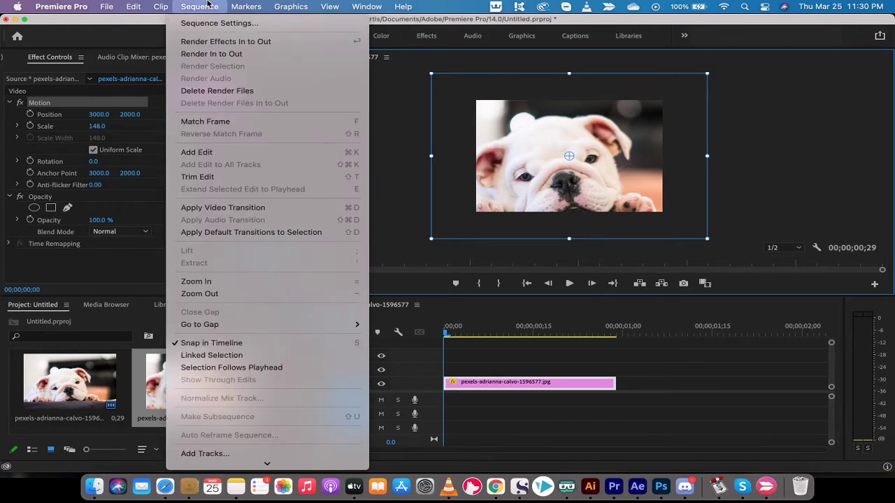
click(213, 55)
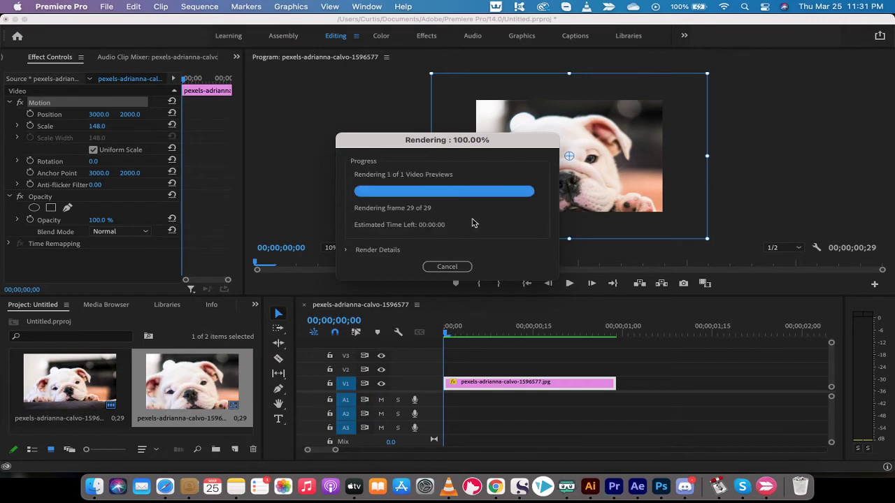
click(451, 328)
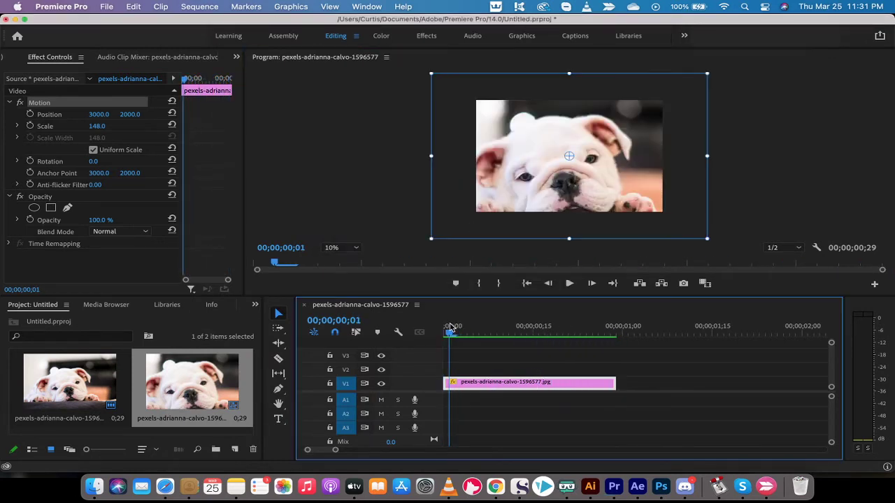
drag(451, 327, 436, 334)
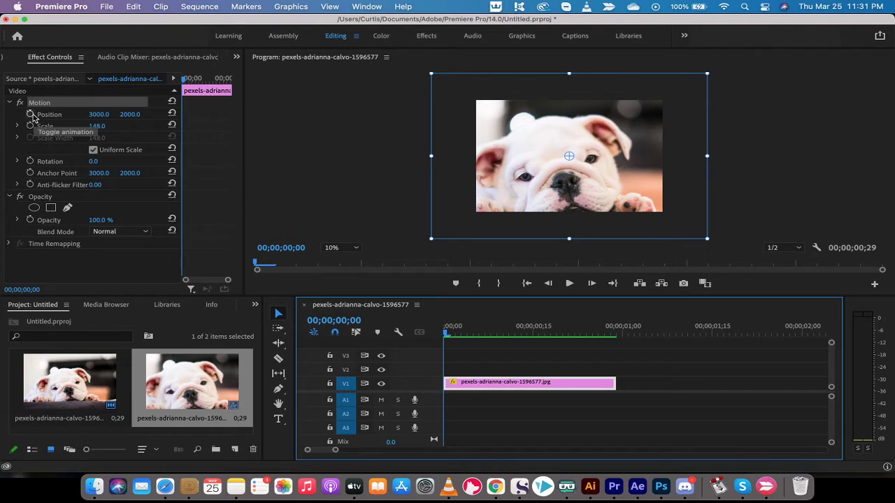
- Turn on Position and Scale keyframing at the clip's first frame
click(31, 115)
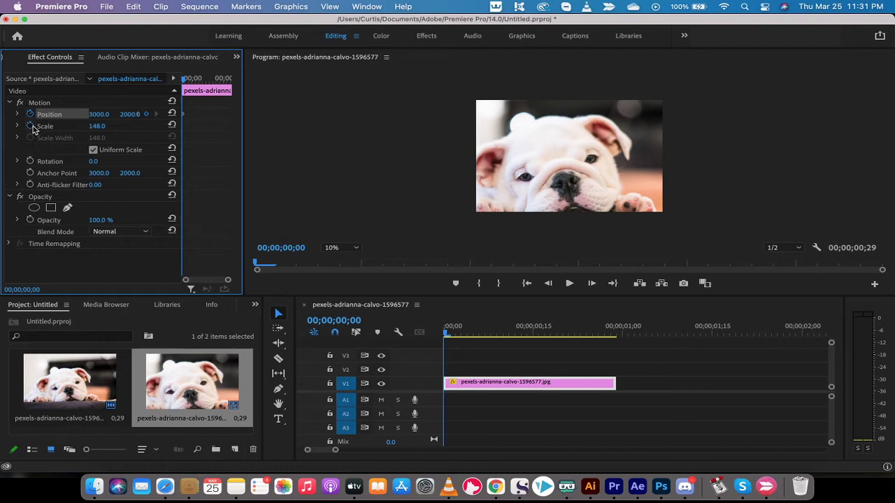
click(31, 127)
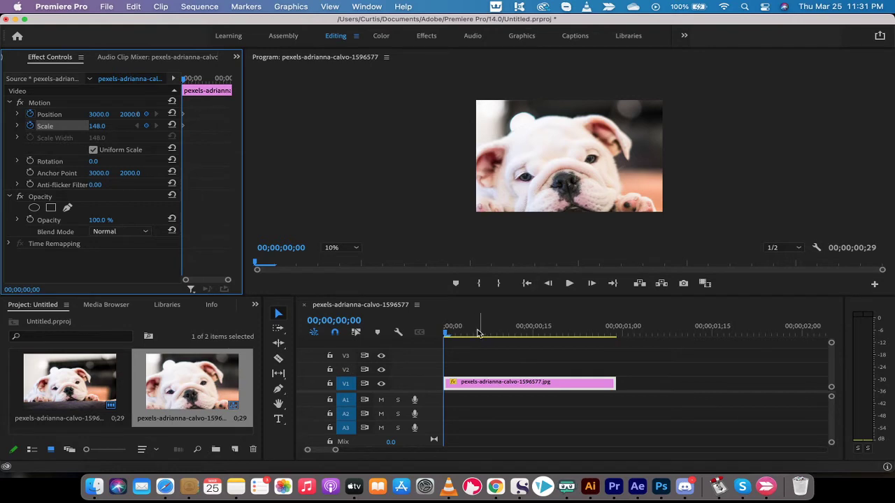
- Re-render the sequence In to Out and stop playback at the first frame
click(203, 6)
click(206, 5)
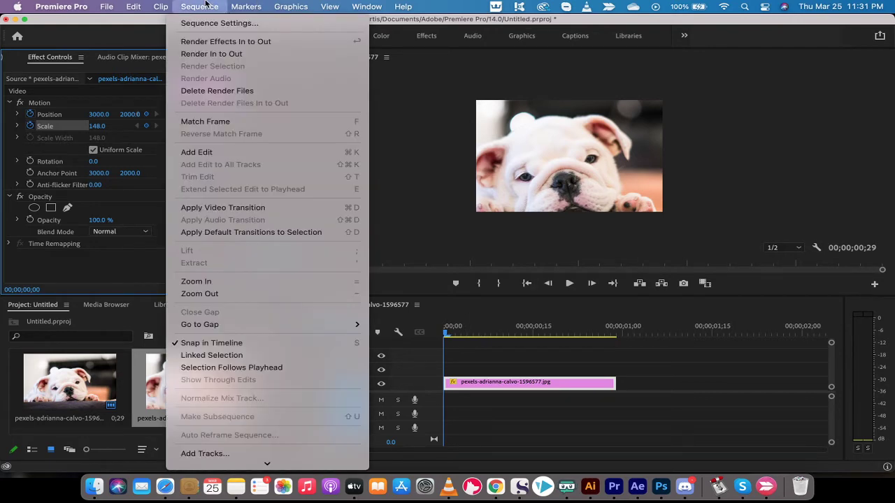
click(204, 53)
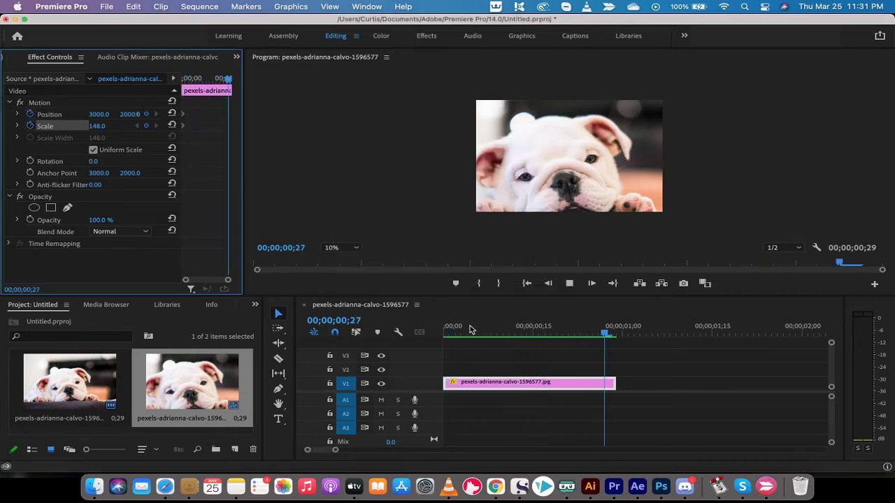
click(443, 330)
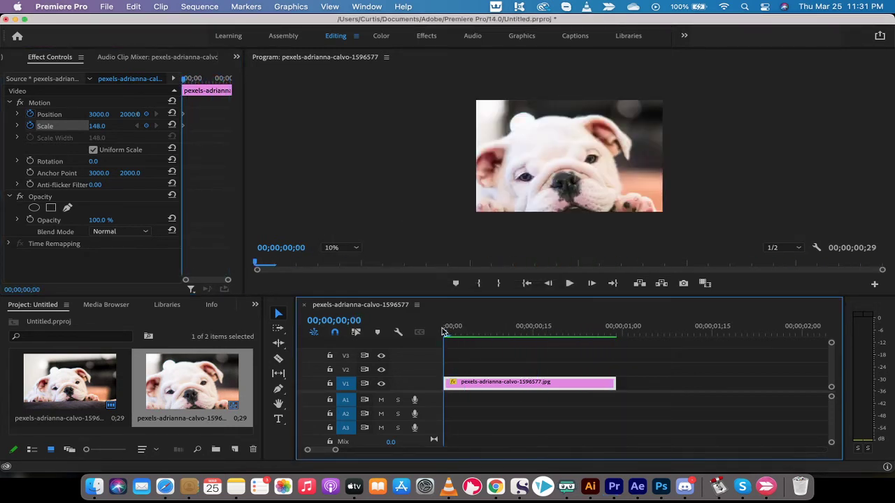
- Drag the photo right and down to position 4220, 2700 on the first frame
click(517, 178)
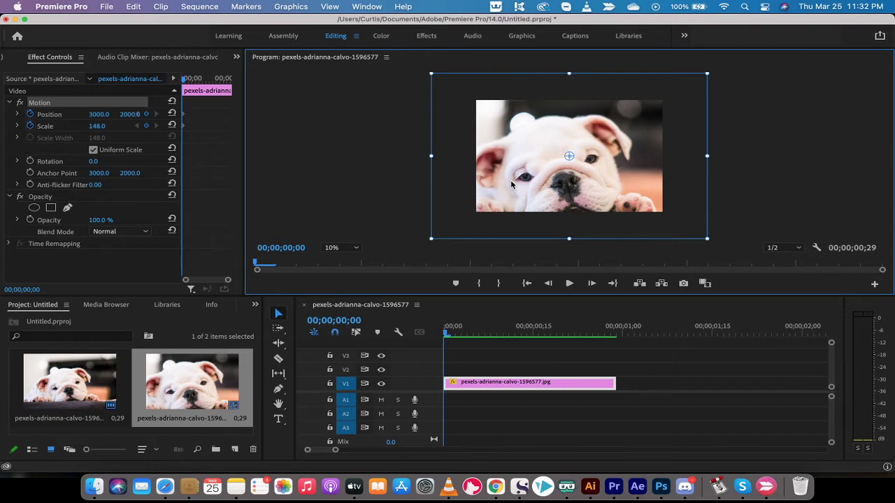
drag(507, 180, 547, 200)
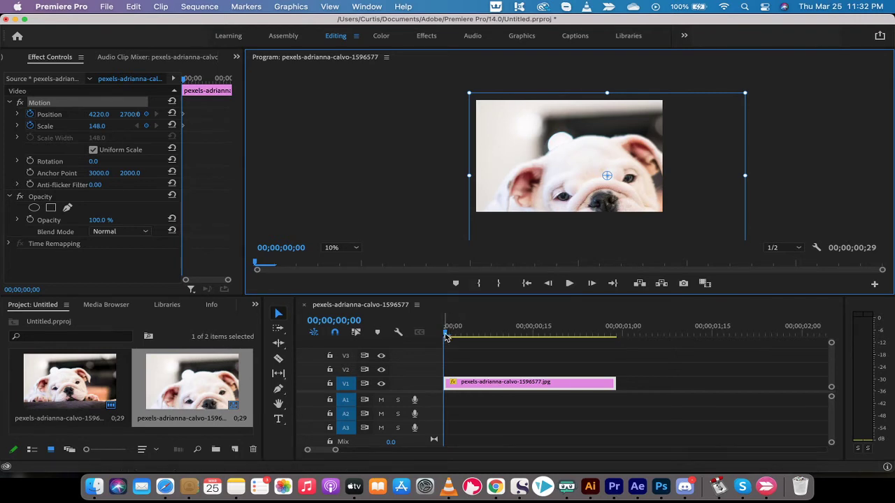
- Put the playhead on the clip's last frame, 00;00;00;28
drag(445, 335, 613, 333)
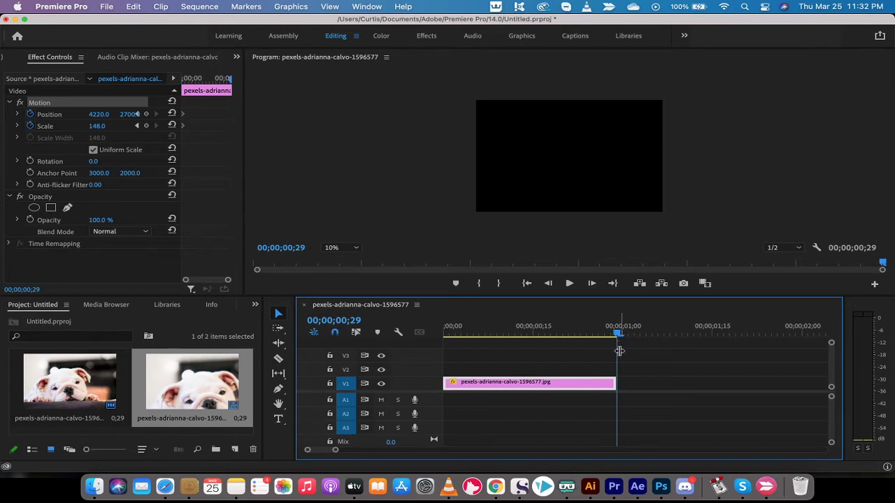
key(Left)
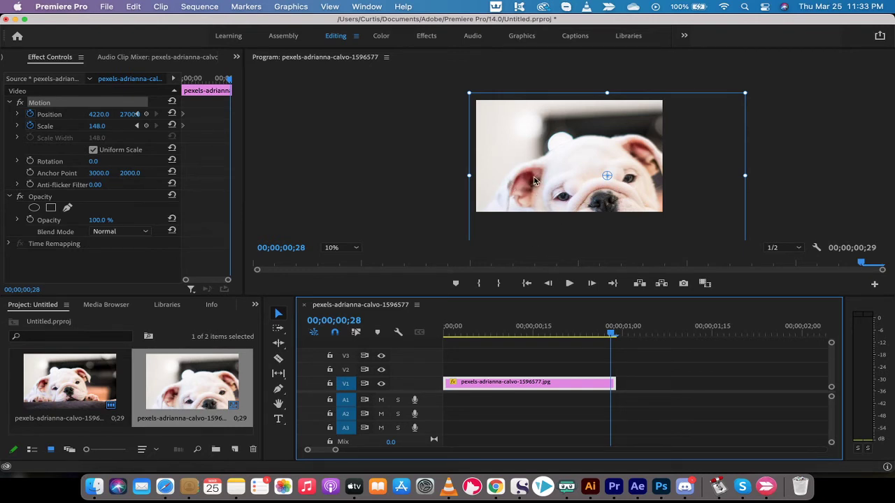
- Reposition the photo to 2380, 1580 on the last frame, framing the puppy's face and paws
click(534, 180)
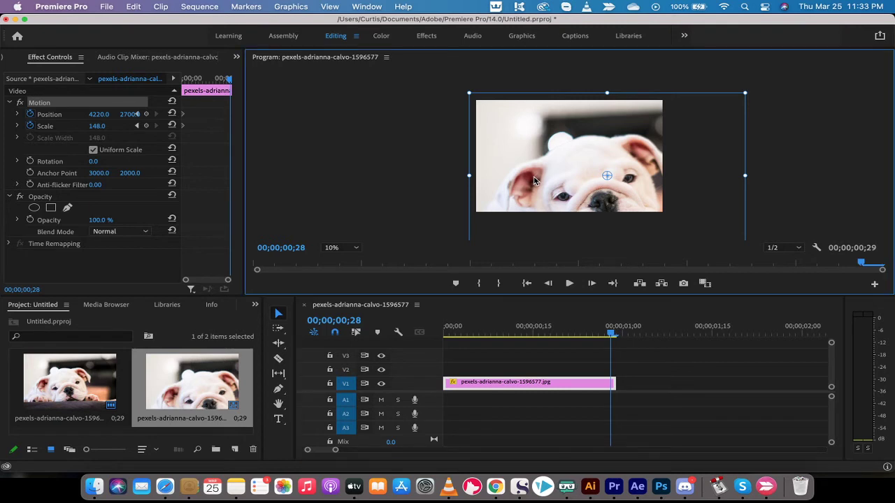
mouse_move(534, 179)
mouse_down()
mouse_move(507, 161)
mouse_move(491, 130)
mouse_up()
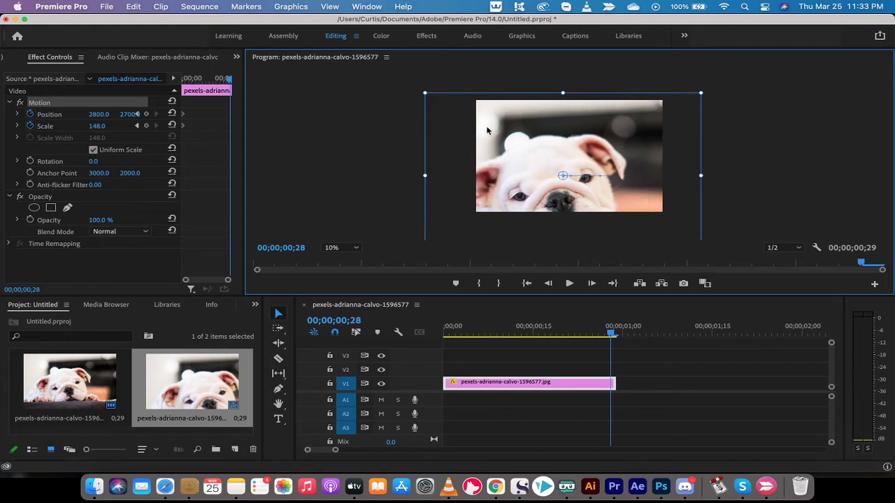
drag(490, 130, 474, 132)
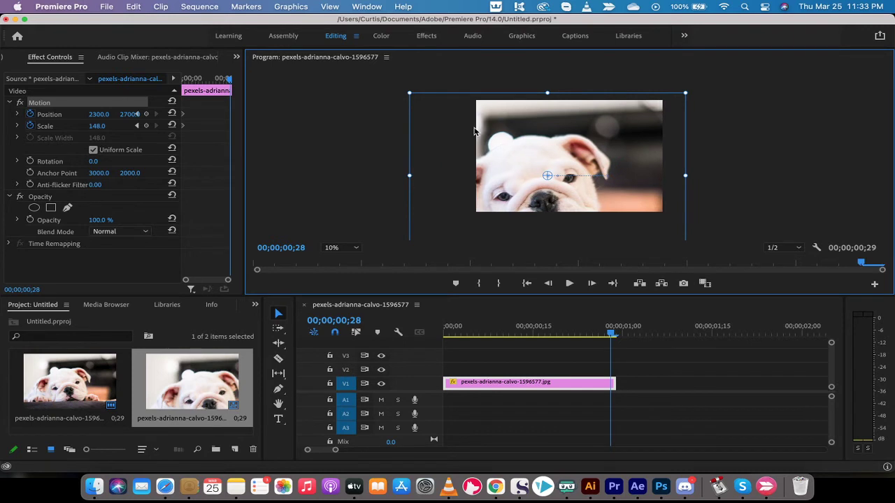
text(720)
key(Return)
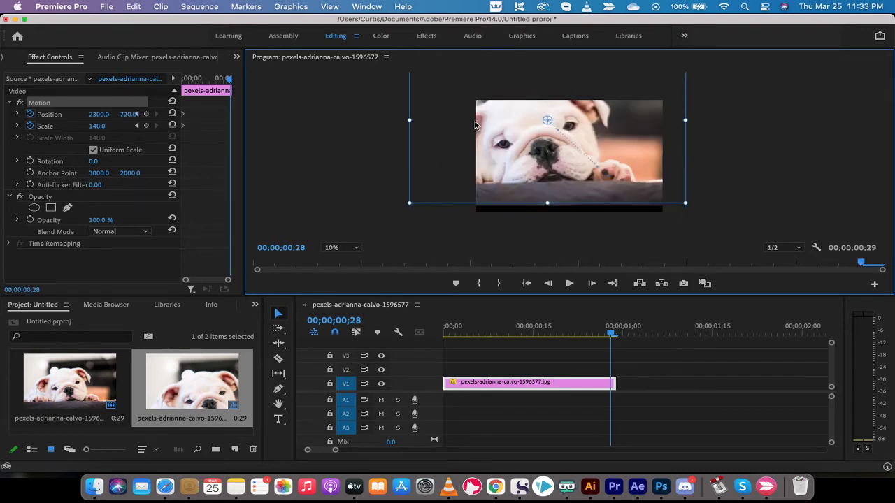
drag(474, 126, 479, 151)
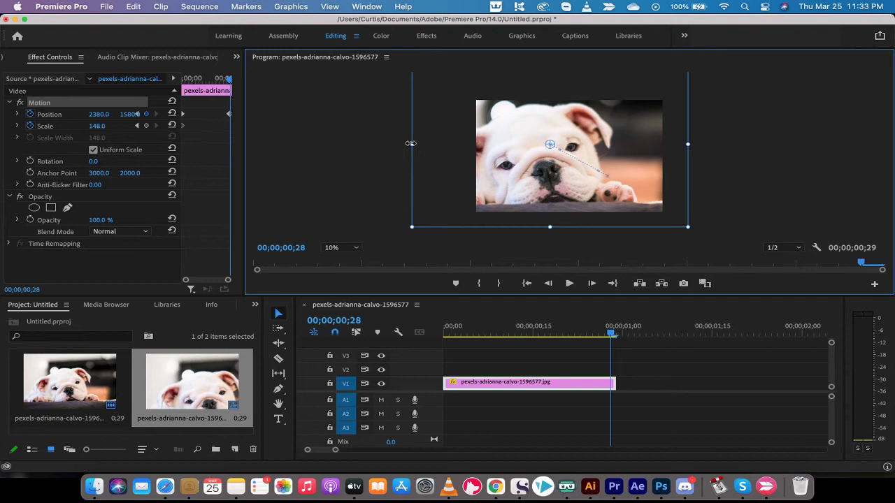
- Reduce the photo's ending Scale to 129.3 with a keyframe, then return the playhead to the start
drag(411, 143, 429, 145)
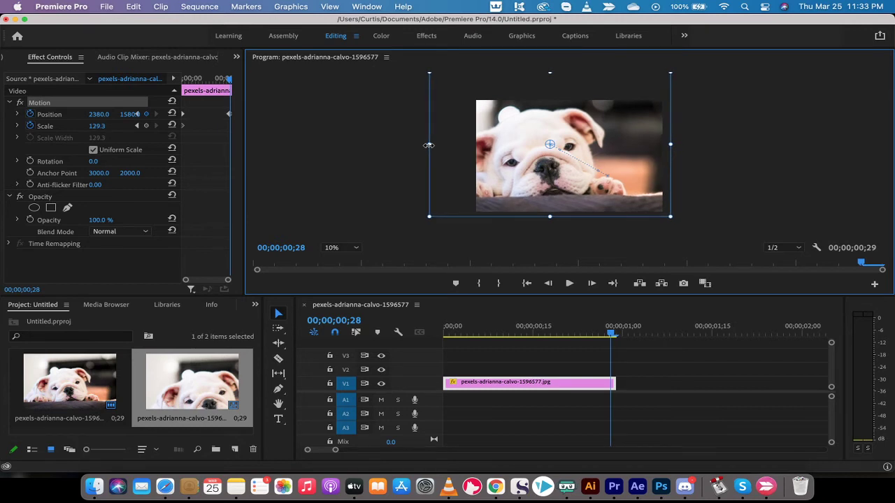
drag(428, 145, 428, 144)
drag(613, 334, 429, 341)
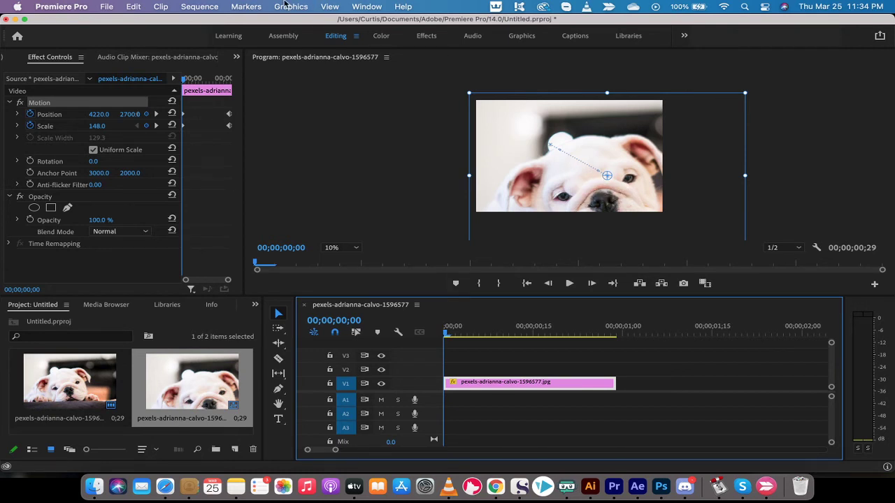
- Render effects In to Out, then preview the zoom-out from the first frame
click(212, 7)
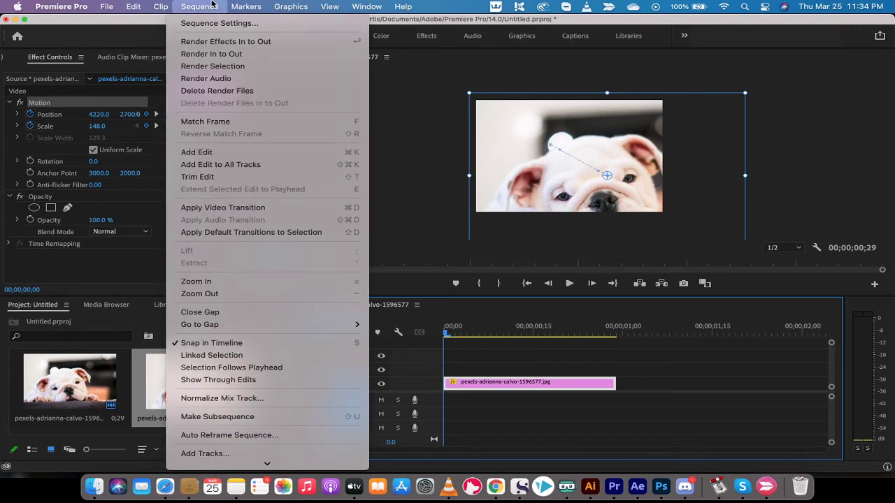
click(219, 54)
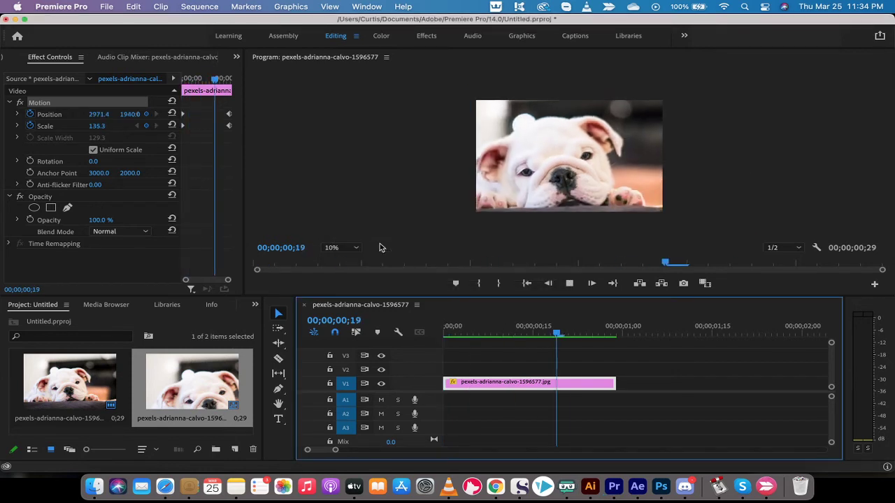
drag(472, 327, 412, 339)
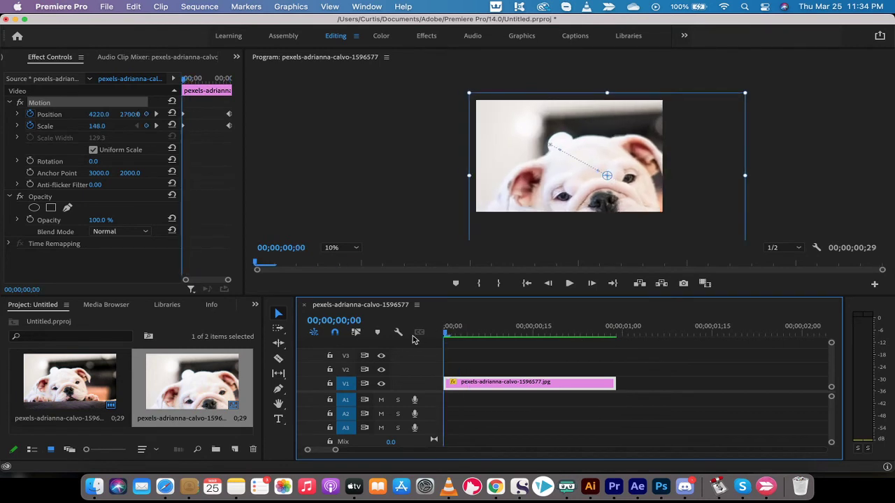
key(space)
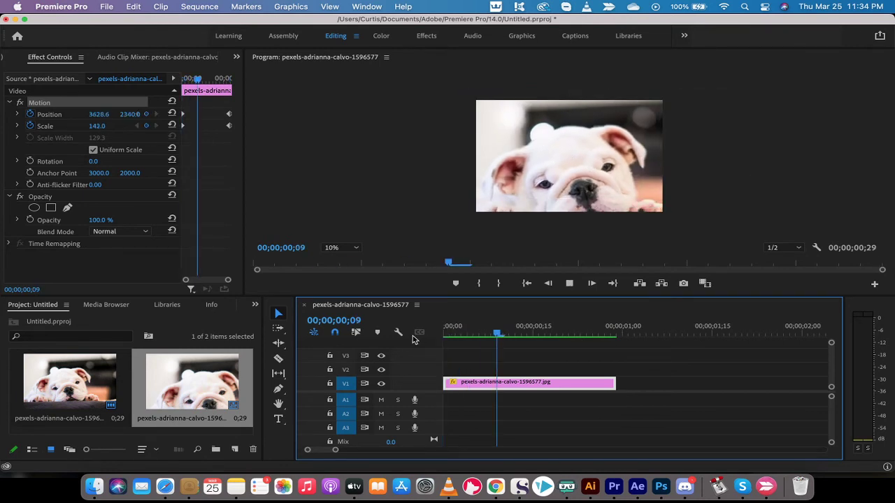
key(space)
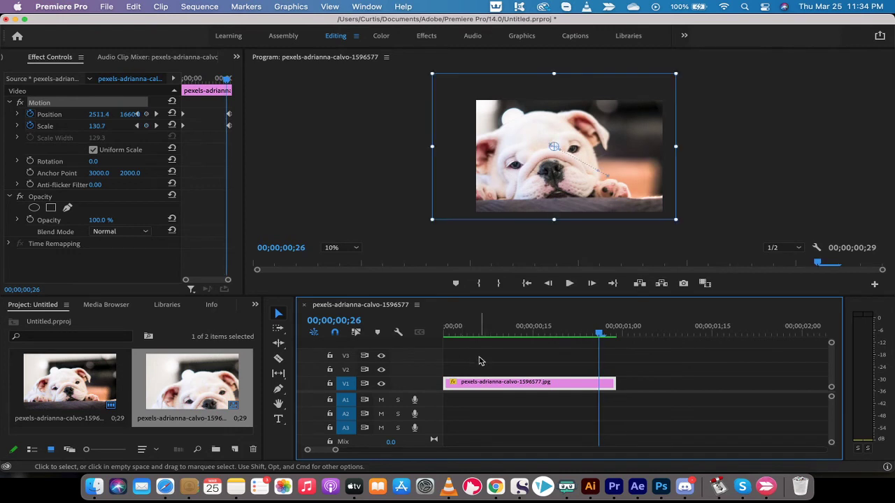
drag(469, 345, 431, 337)
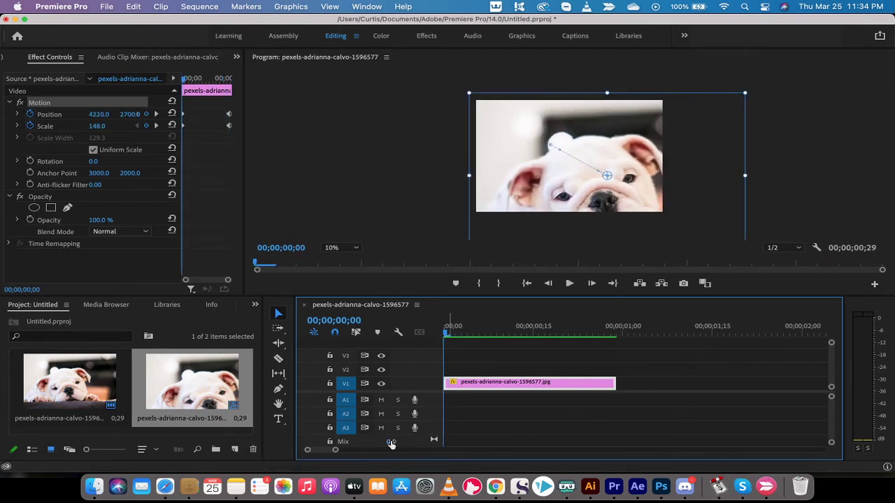
- Stretch the bulldog clip's right edge until its duration reads 00;00;10;28
drag(336, 451, 401, 453)
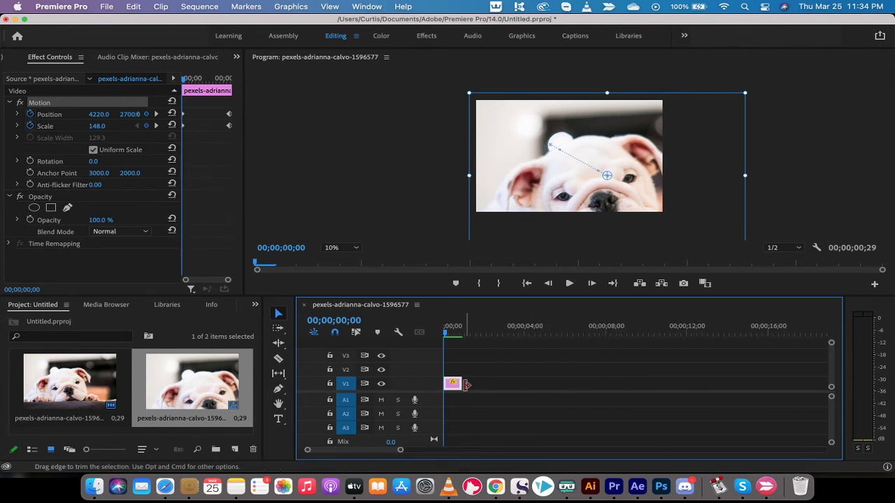
drag(466, 385, 669, 371)
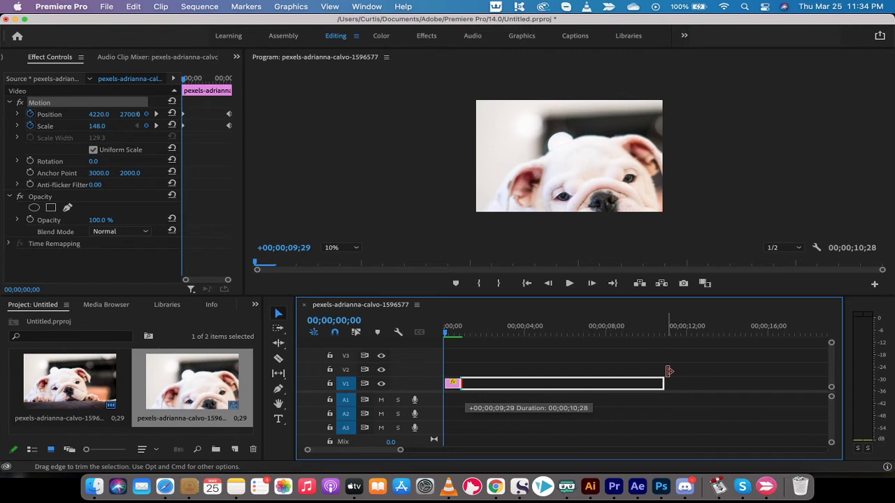
drag(669, 371, 668, 370)
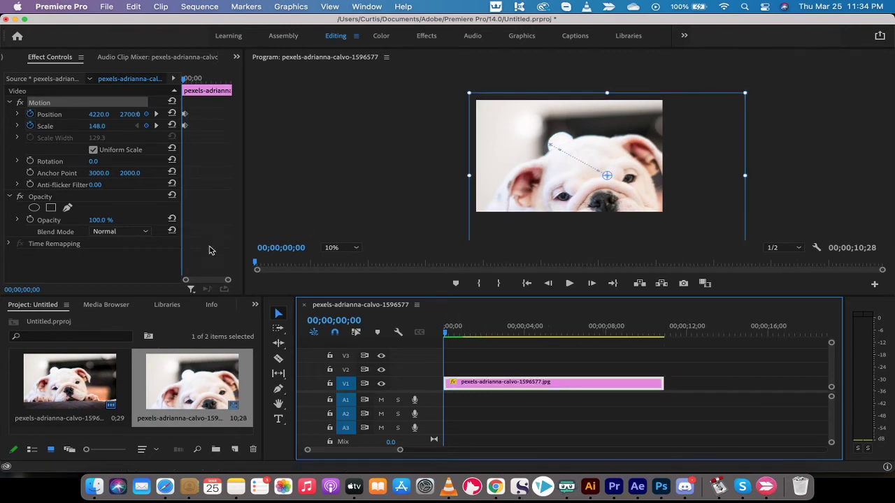
drag(227, 280, 213, 281)
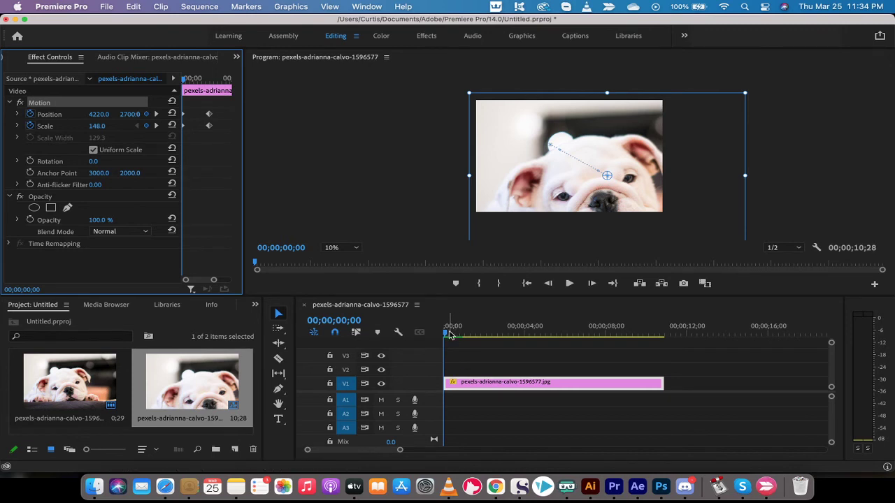
- Play the extended clip briefly and return the playhead to its start
click(428, 338)
key(space)
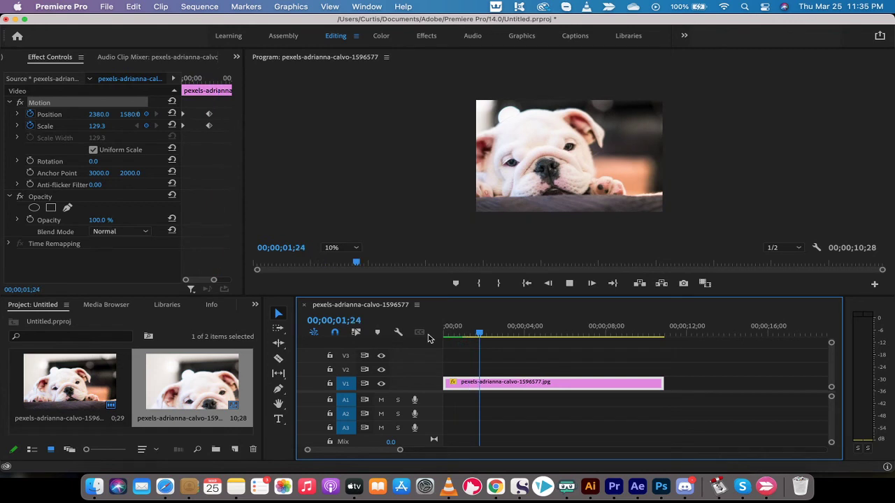
key(space)
drag(495, 333, 438, 336)
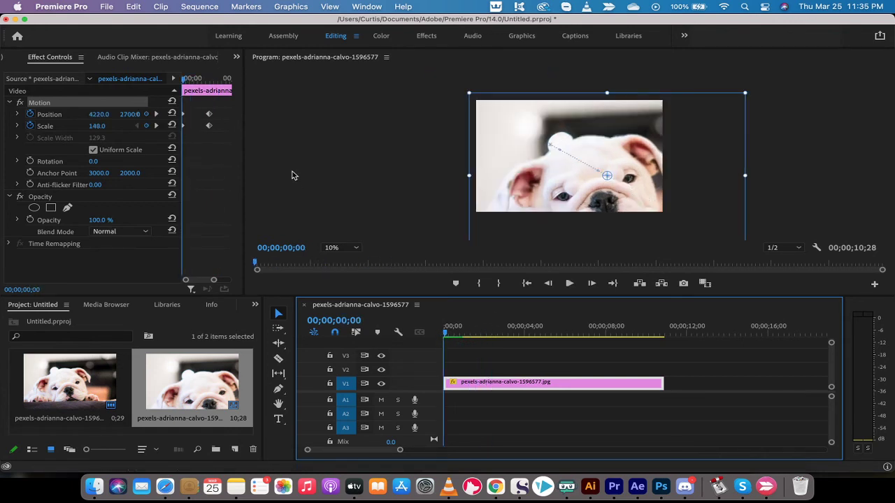
- Drag the end Position and Scale keyframes later, toward the clip's end
drag(201, 113, 218, 133)
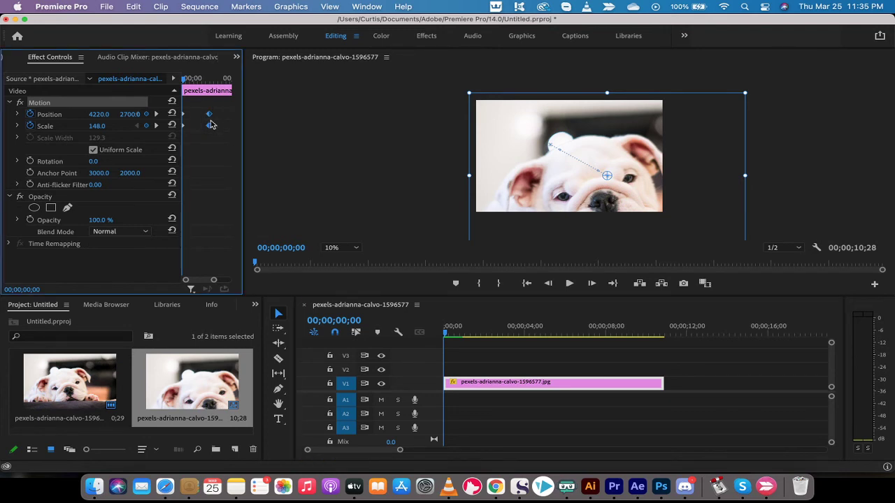
drag(209, 126, 231, 127)
drag(214, 280, 225, 282)
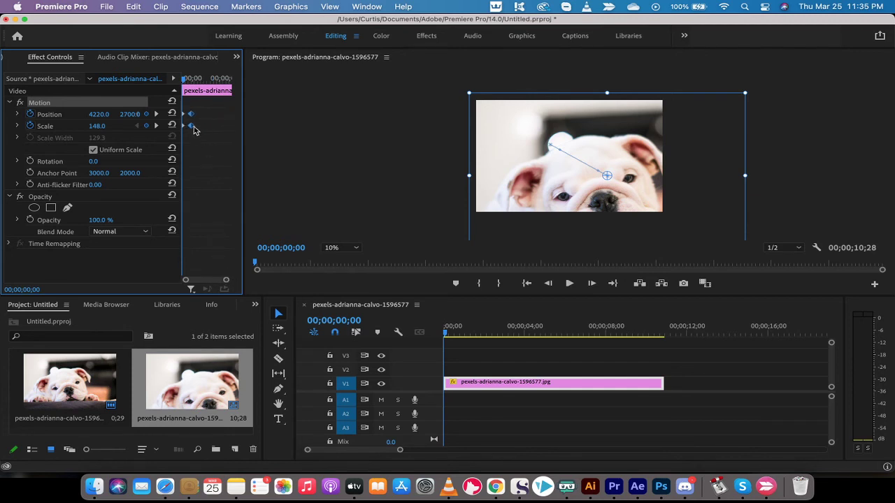
mouse_move(200, 131)
mouse_down()
mouse_move(265, 134)
mouse_move(242, 203)
mouse_up()
click(253, 31)
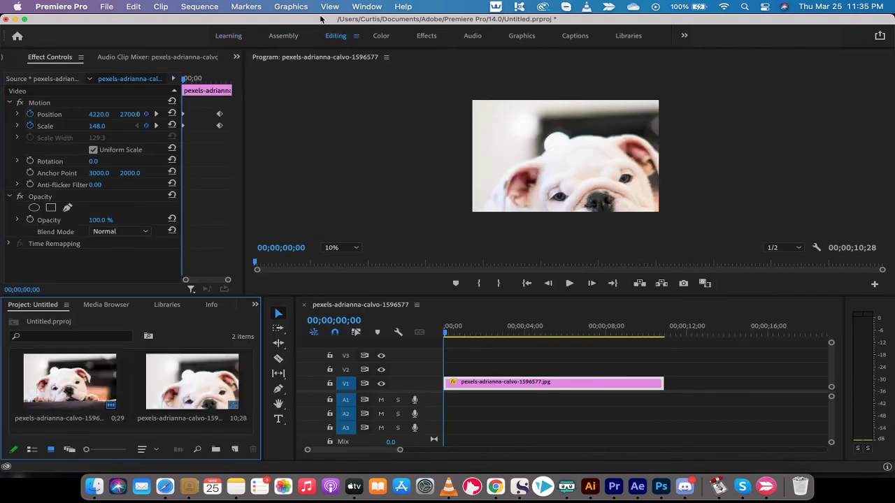
- Render the whole sequence In to Out and return the playhead to the first frame
click(214, 5)
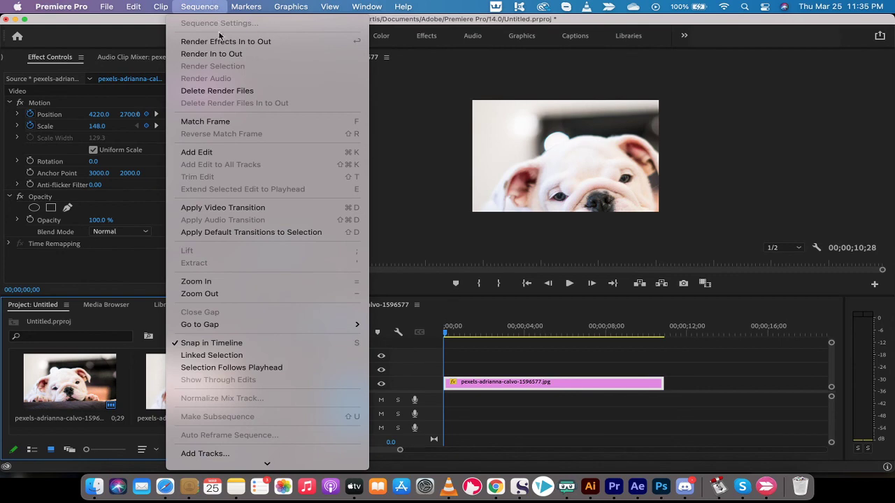
click(220, 54)
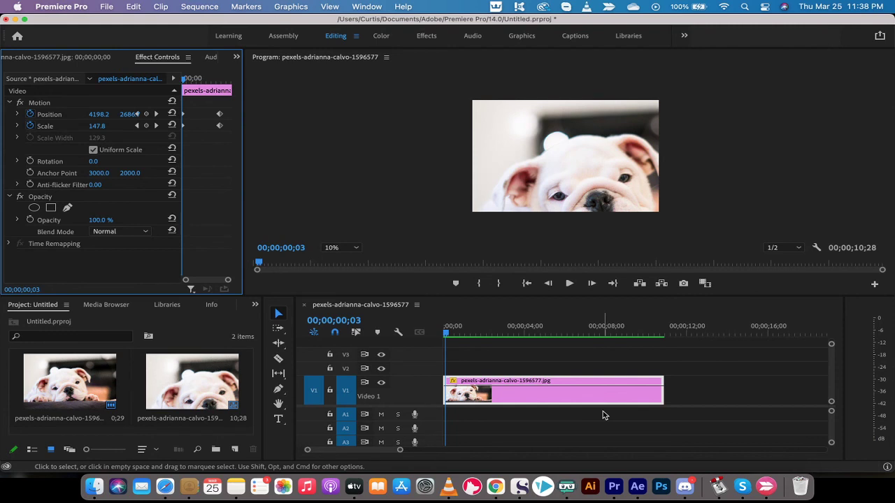
click(445, 332)
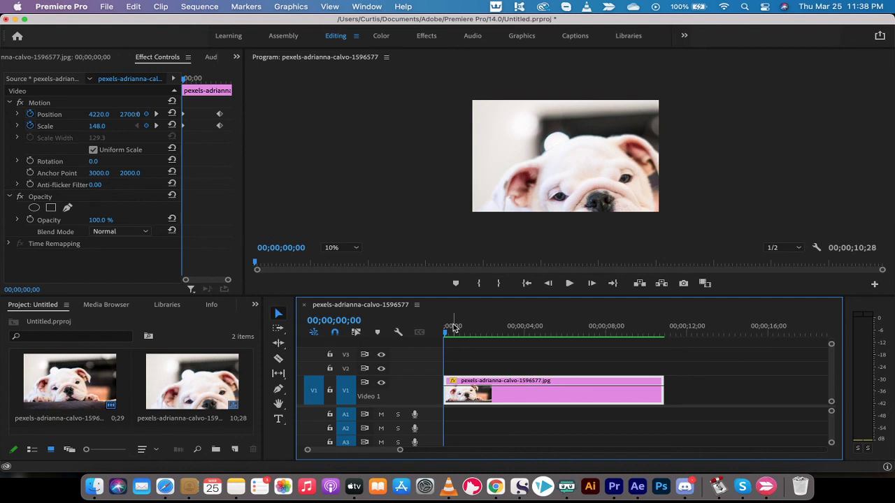
- Set the Program monitor zoom to Fit and play the pan-and-zoom to near the end
click(332, 249)
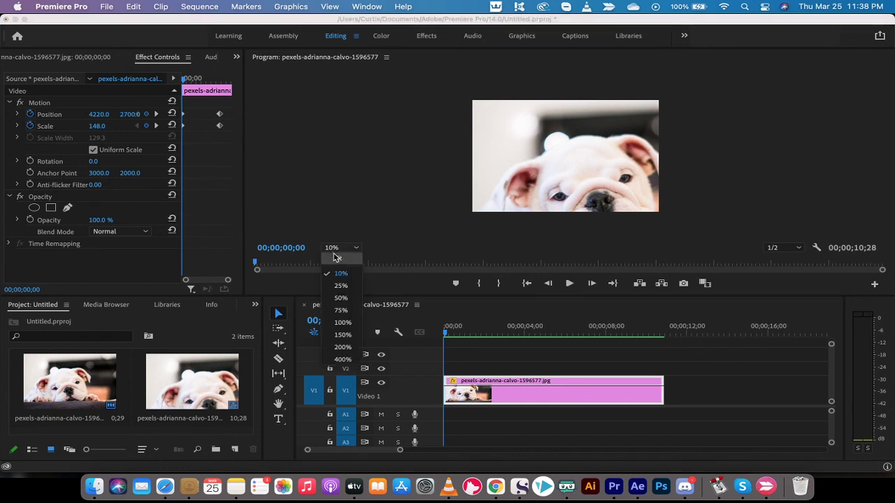
click(337, 260)
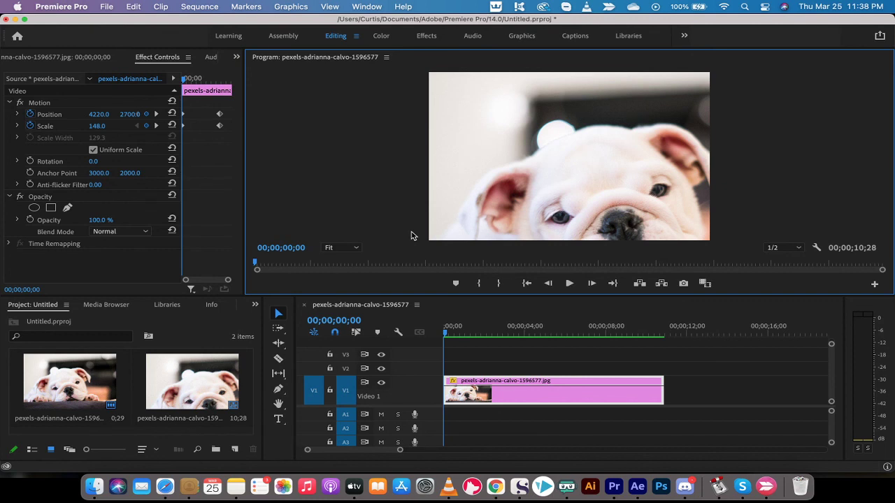
key(space)
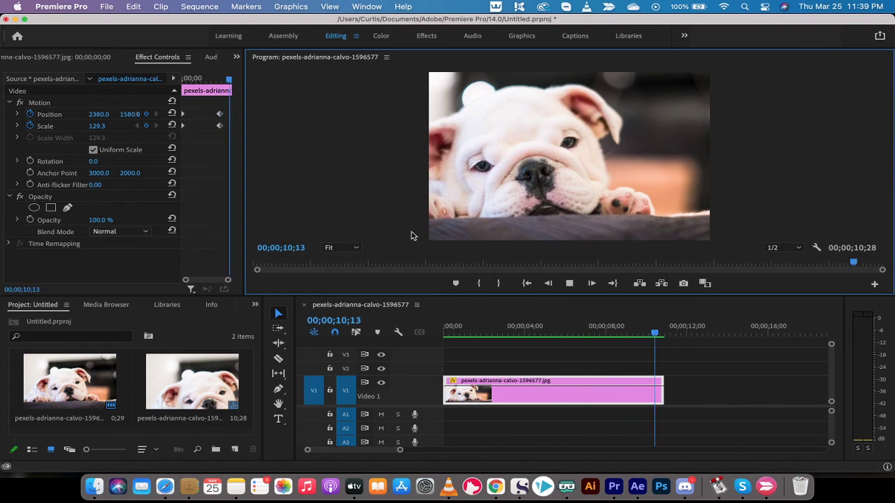
key(space)
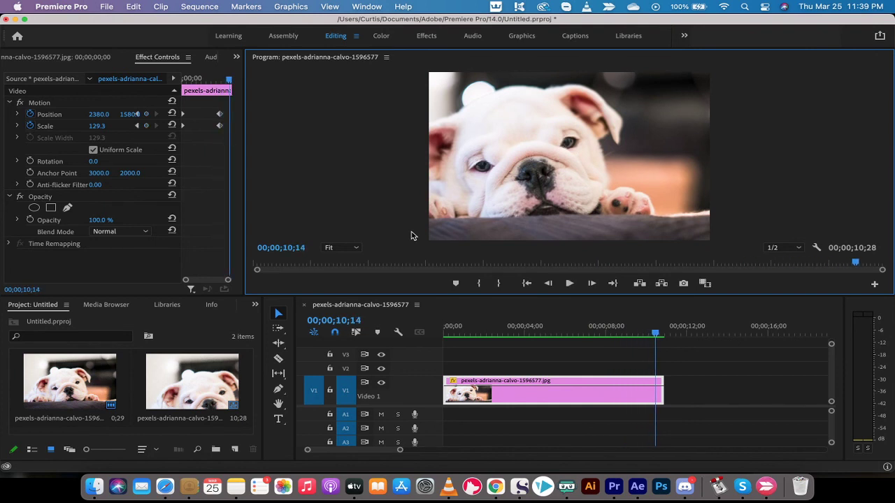